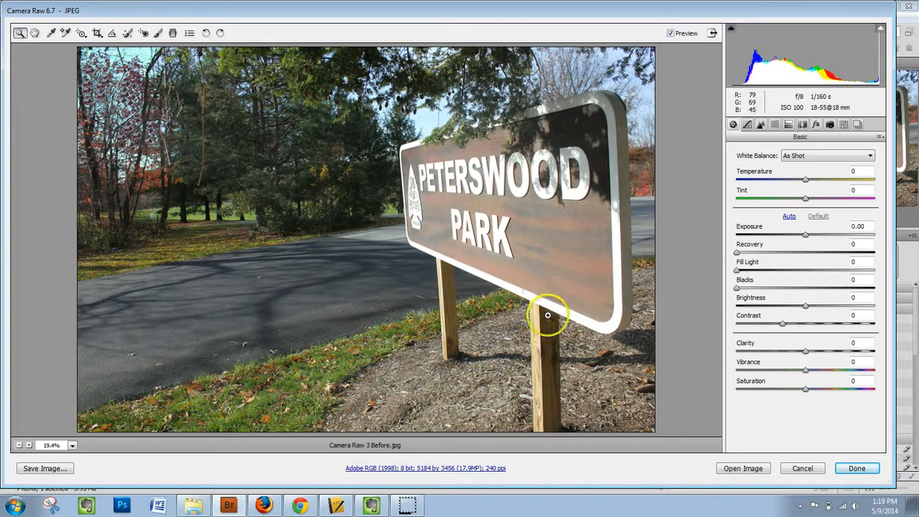
# Save a Digital Negative copy of the photo to the Desktop as Camera Raw 3 After.dng and cancel out of the original
pyautogui.click(42, 469)
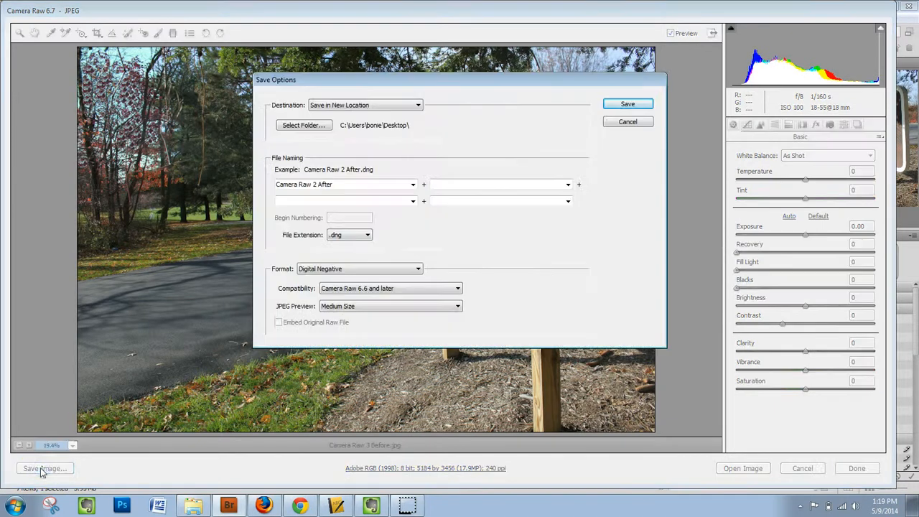
pyautogui.tripleClick(313, 183)
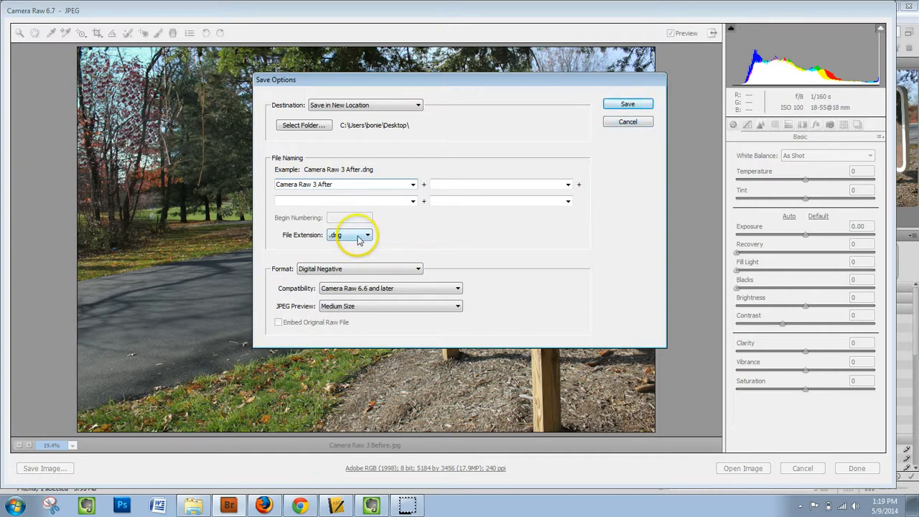
pyautogui.click(628, 104)
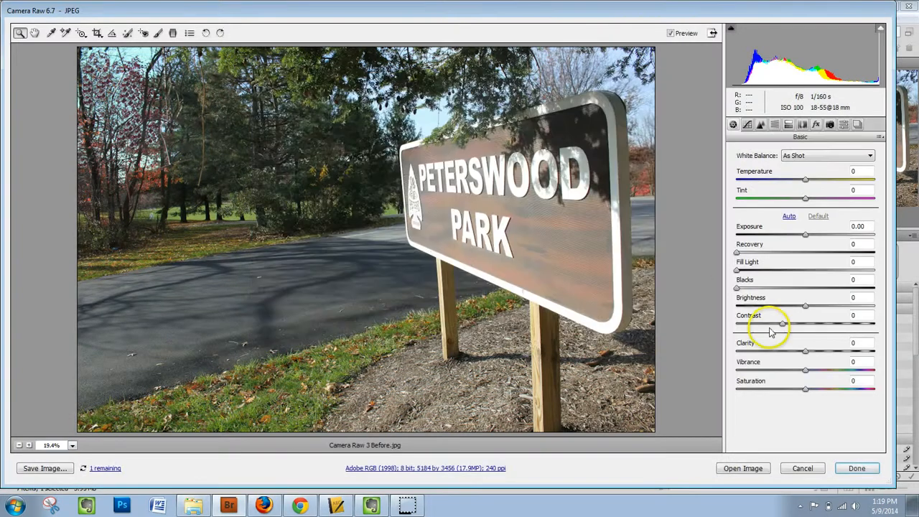
pyautogui.click(802, 468)
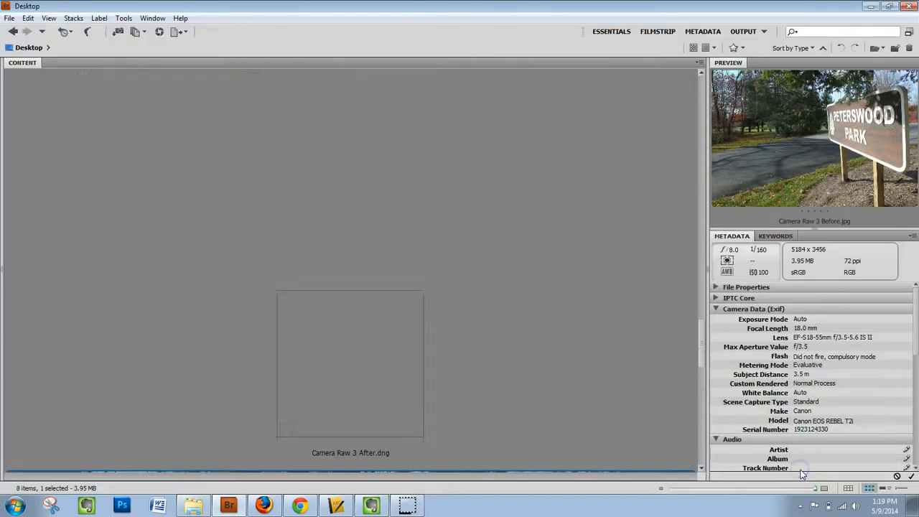
# Shrink the thumbnails and open Camera Raw 3 After.dng for editing in Camera Raw
pyautogui.click(417, 317)
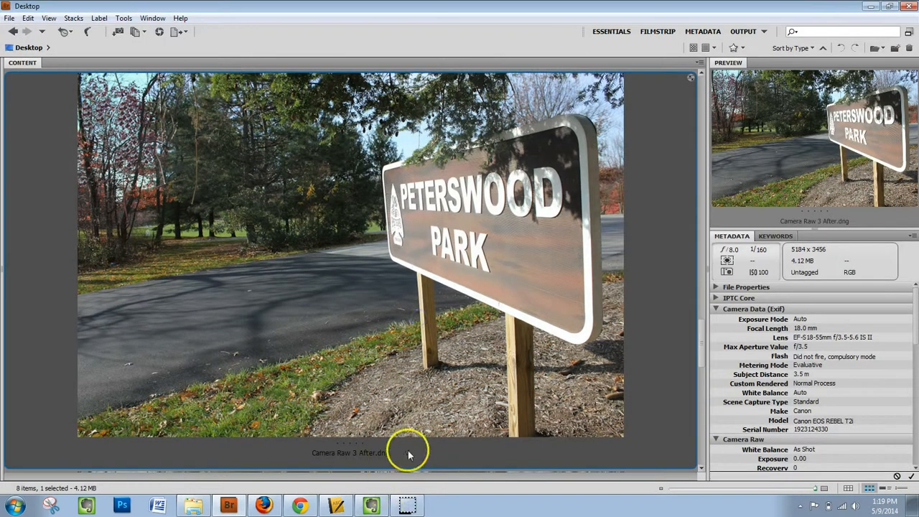
pyautogui.moveTo(816, 490); pyautogui.dragTo(701, 500)
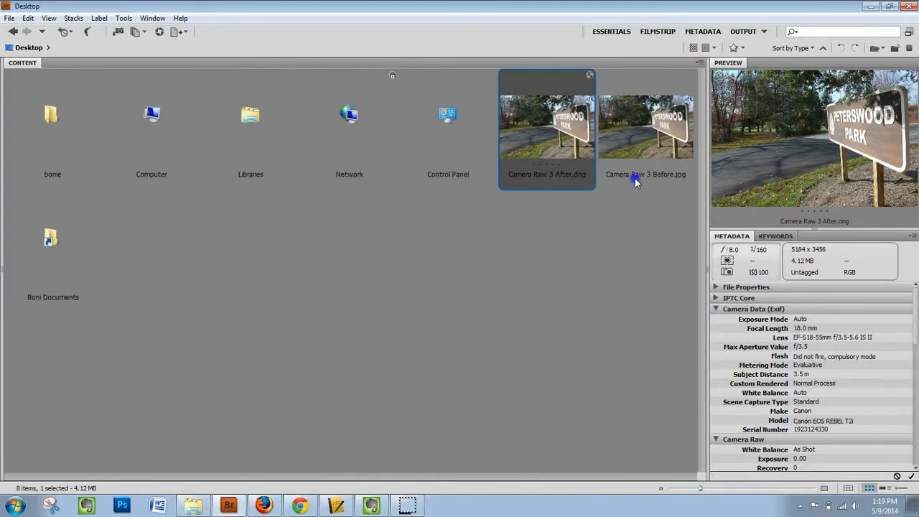
pyautogui.doubleClick(569, 155)
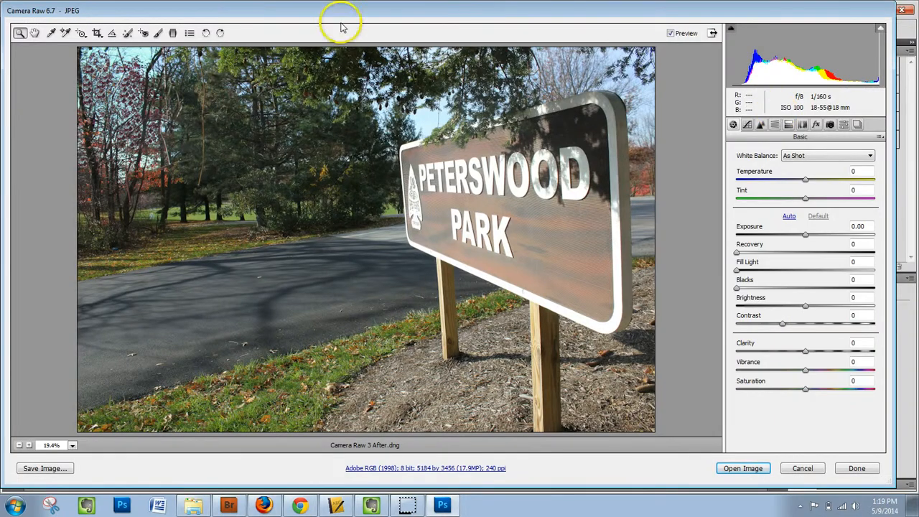
# Start a new Adjustment Brush adjustment and hide the pins
pyautogui.click(159, 33)
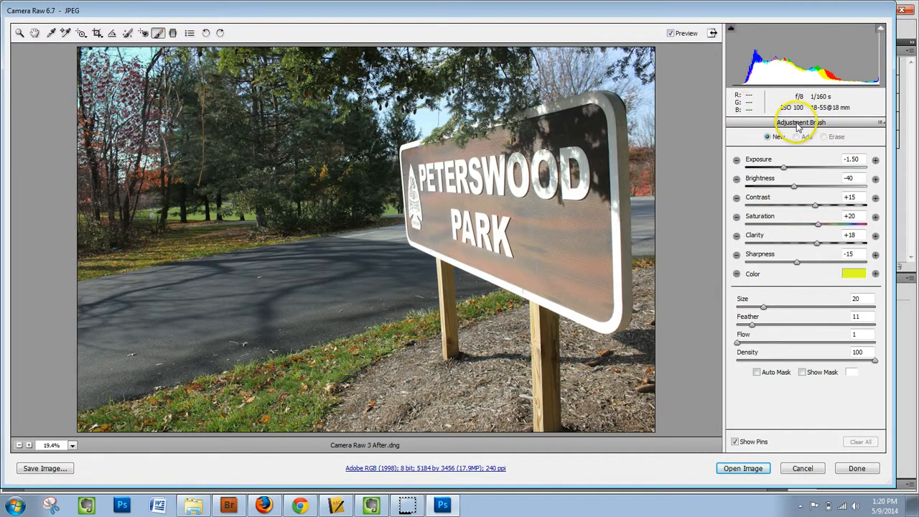
pyautogui.click(768, 138)
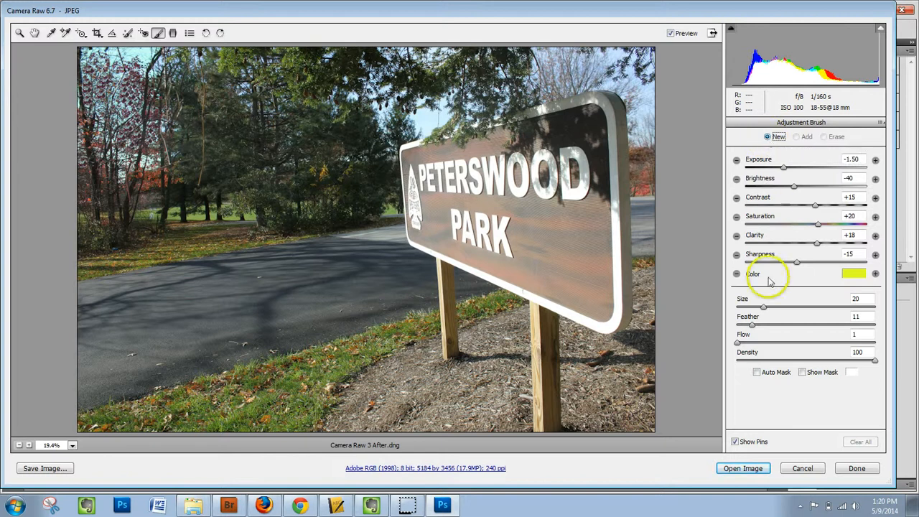
pyautogui.click(735, 442)
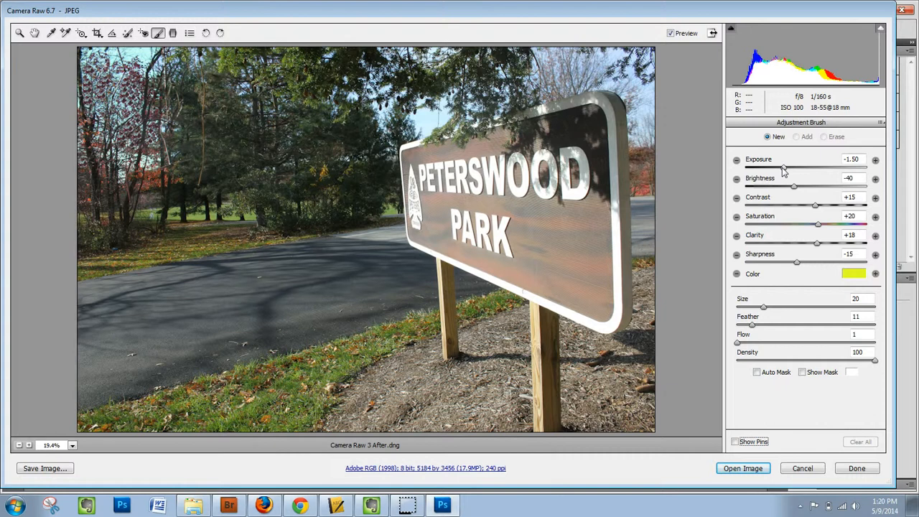
# Reset the brush effects and set exposure +1.50, brightness -44, contrast +25, saturation +29 and clarity +22 with a pale blue color
pyautogui.moveTo(804, 169); pyautogui.dragTo(802, 263)
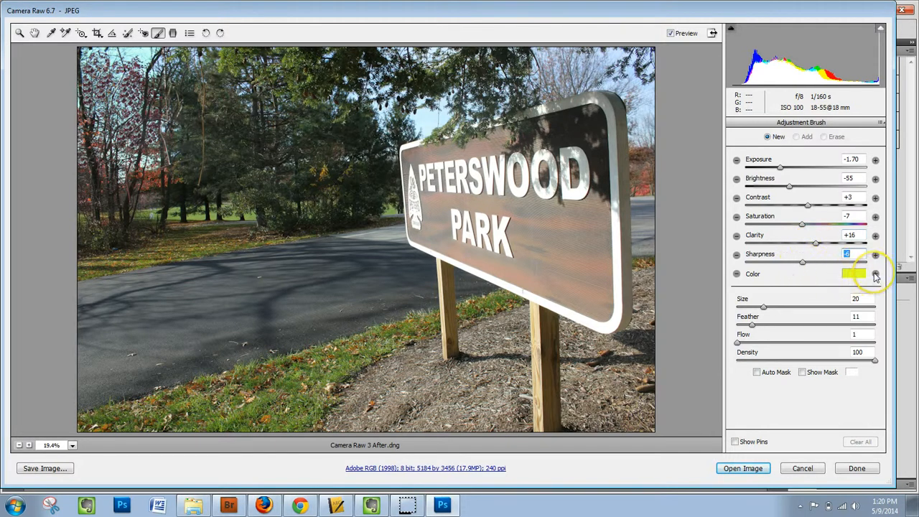
pyautogui.click(736, 274)
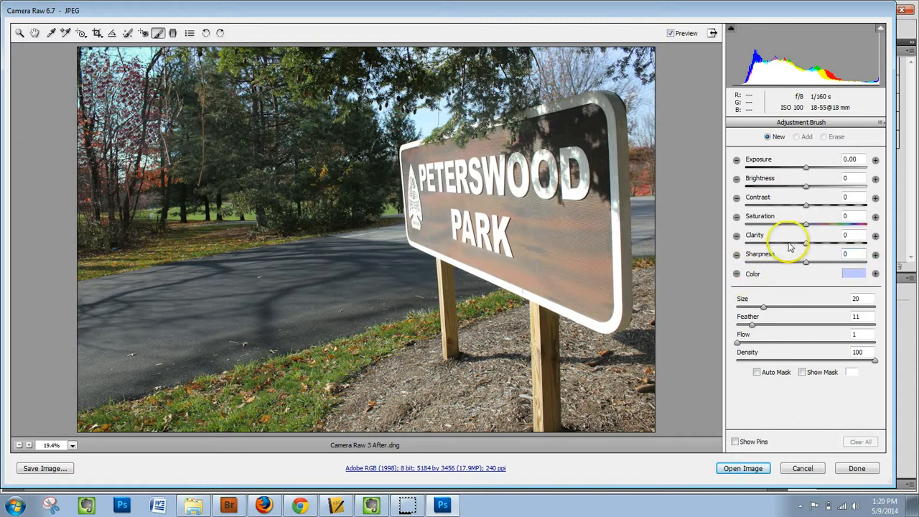
pyautogui.moveTo(807, 170)
pyautogui.mouseDown()
pyautogui.moveTo(830, 170)
pyautogui.moveTo(794, 185)
pyautogui.moveTo(819, 206)
pyautogui.moveTo(818, 243)
pyautogui.mouseUp()
pyautogui.click(806, 205)
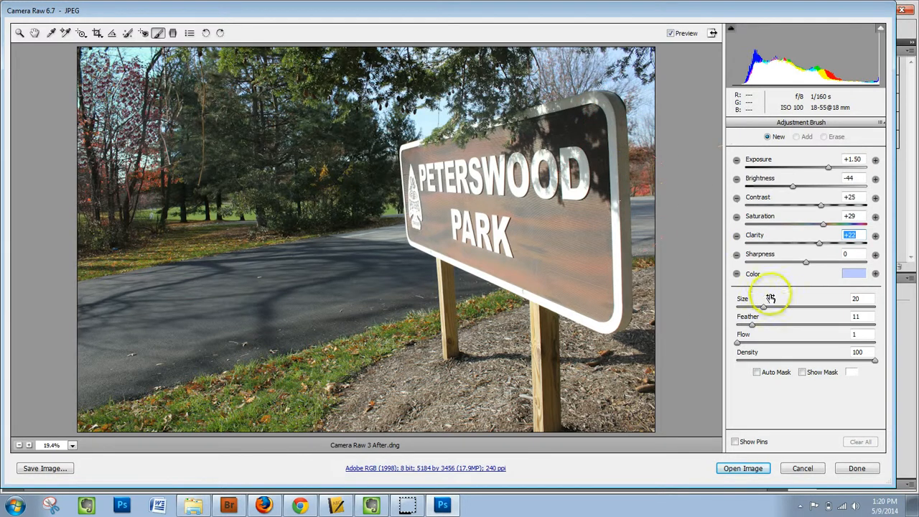
# Set the adjustment brush to size 25, feather 15 and flow 15
pyautogui.moveTo(762, 307)
pyautogui.mouseDown()
pyautogui.moveTo(770, 307)
pyautogui.moveTo(765, 329)
pyautogui.mouseUp()
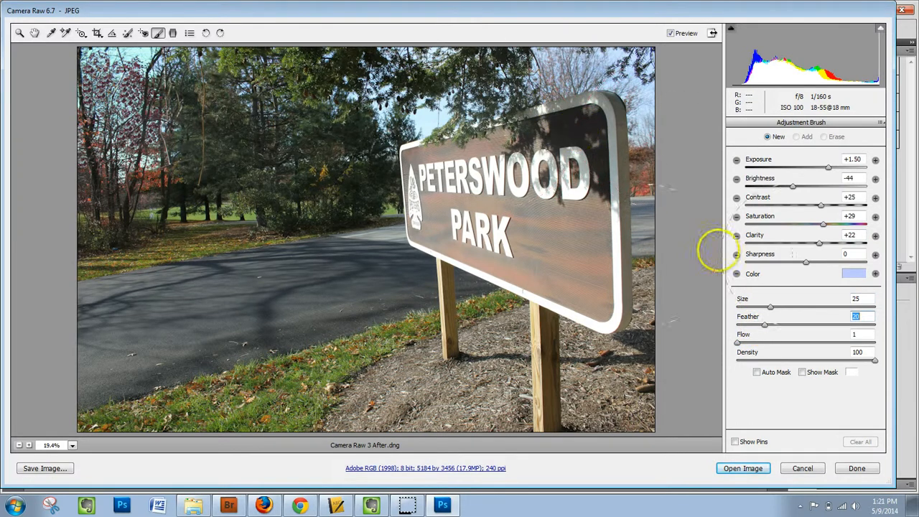
pyautogui.moveTo(763, 327)
pyautogui.mouseDown()
pyautogui.moveTo(741, 337)
pyautogui.moveTo(752, 343)
pyautogui.mouseUp()
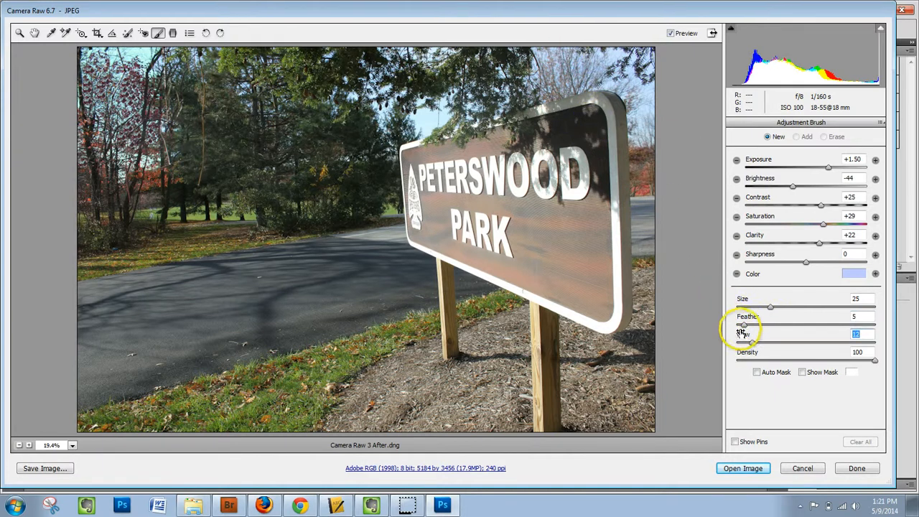
pyautogui.moveTo(743, 326); pyautogui.dragTo(758, 325)
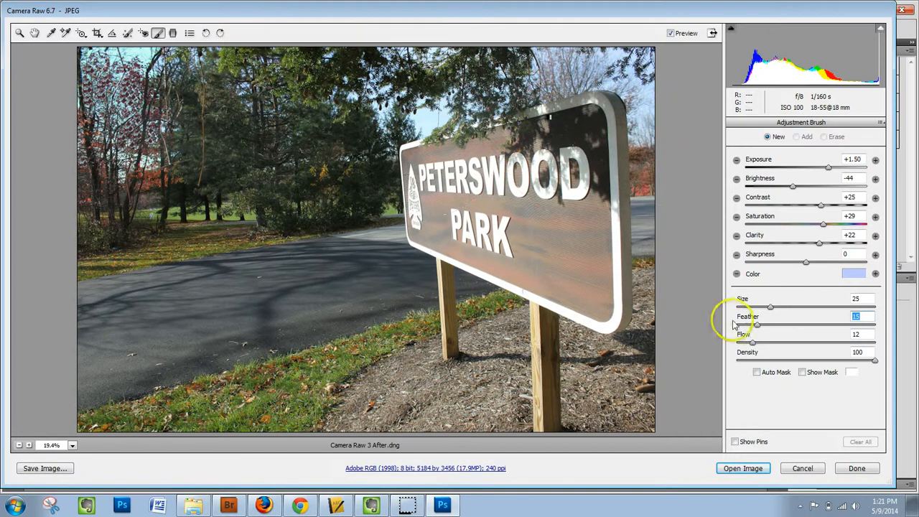
pyautogui.moveTo(751, 343); pyautogui.dragTo(757, 343)
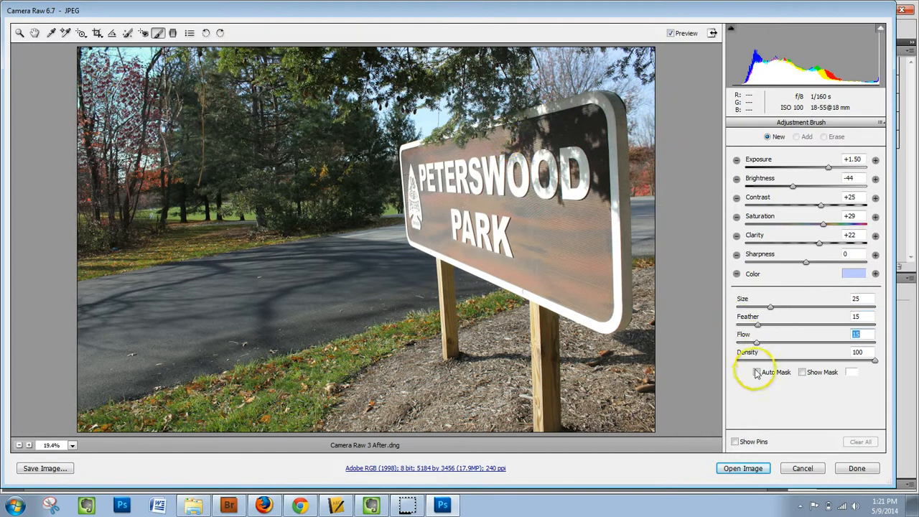
# Reset the brush effects to exposure -1.00 only and paint the darkening over the trees, road, sign and ground
pyautogui.moveTo(628, 209)
pyautogui.mouseDown()
pyautogui.moveTo(618, 100)
pyautogui.moveTo(600, 113)
pyautogui.moveTo(510, 81)
pyautogui.moveTo(418, 116)
pyautogui.moveTo(422, 96)
pyautogui.moveTo(445, 104)
pyautogui.moveTo(392, 111)
pyautogui.moveTo(380, 100)
pyautogui.moveTo(343, 101)
pyautogui.moveTo(184, 149)
pyautogui.moveTo(174, 127)
pyautogui.mouseUp()
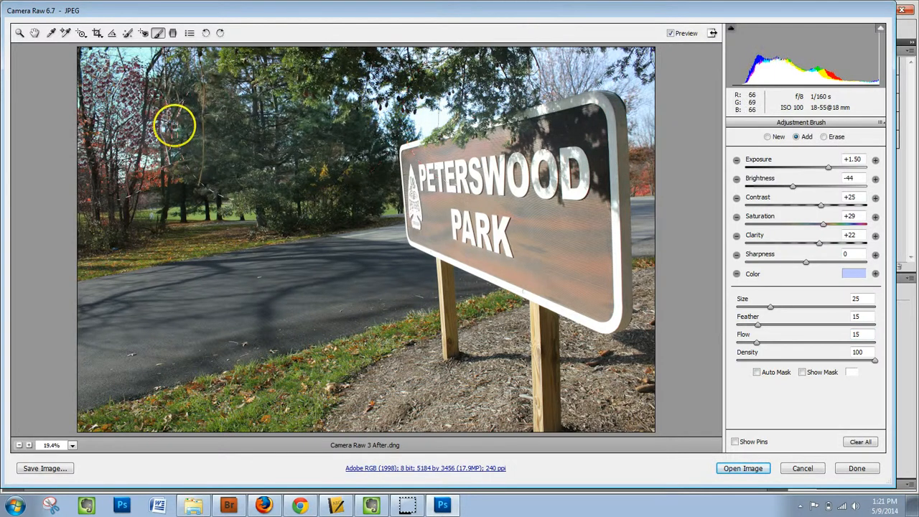
pyautogui.click(735, 160)
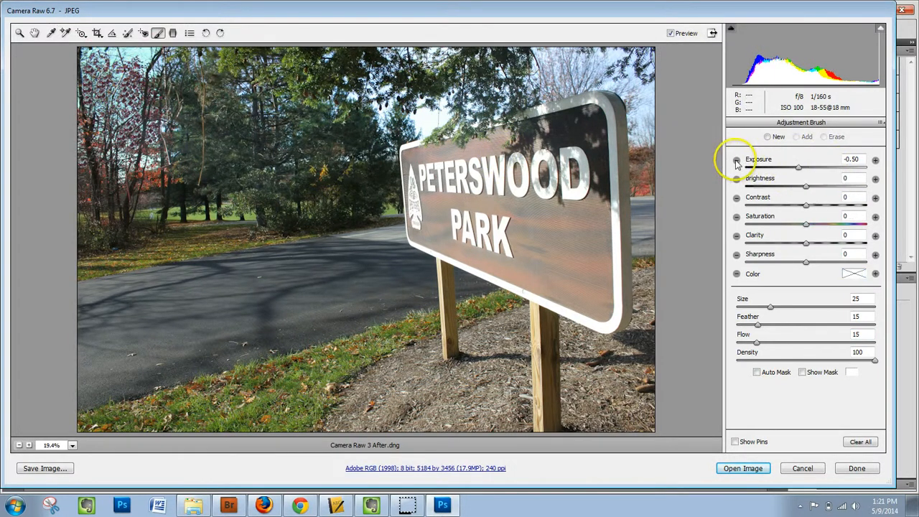
pyautogui.moveTo(622, 101)
pyautogui.mouseDown()
pyautogui.moveTo(444, 111)
pyautogui.moveTo(344, 136)
pyautogui.mouseUp()
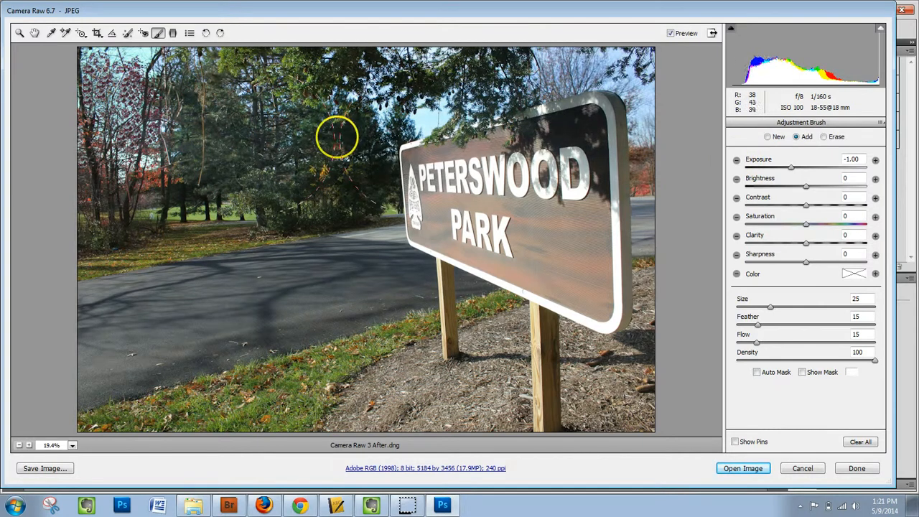
pyautogui.moveTo(153, 146)
pyautogui.mouseDown()
pyautogui.moveTo(134, 285)
pyautogui.moveTo(339, 245)
pyautogui.moveTo(369, 292)
pyautogui.moveTo(374, 330)
pyautogui.moveTo(194, 406)
pyautogui.mouseUp()
pyautogui.moveTo(591, 220)
pyautogui.mouseDown()
pyautogui.moveTo(469, 228)
pyautogui.moveTo(603, 209)
pyautogui.moveTo(629, 148)
pyautogui.moveTo(536, 366)
pyautogui.moveTo(313, 441)
pyautogui.moveTo(461, 392)
pyautogui.mouseUp()
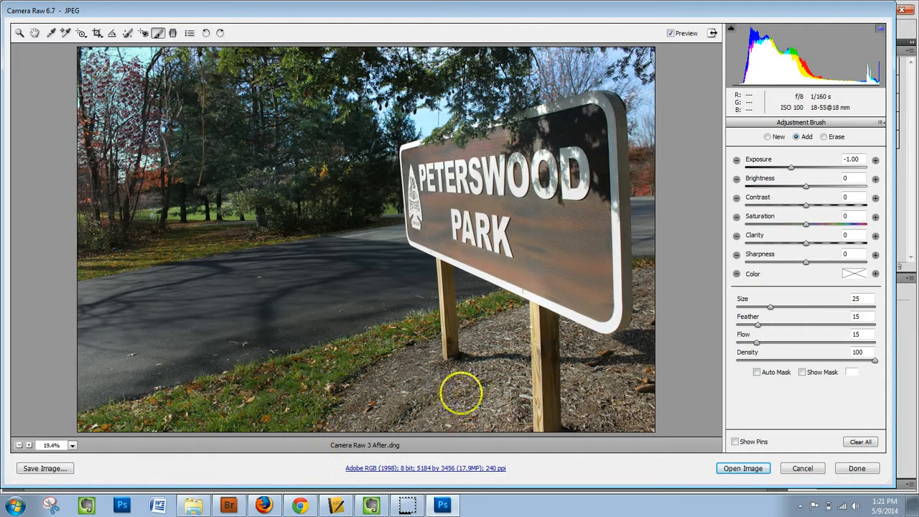
# Show the mask while filling gaps over the trees and road, and clear all brush adjustments
pyautogui.click(802, 373)
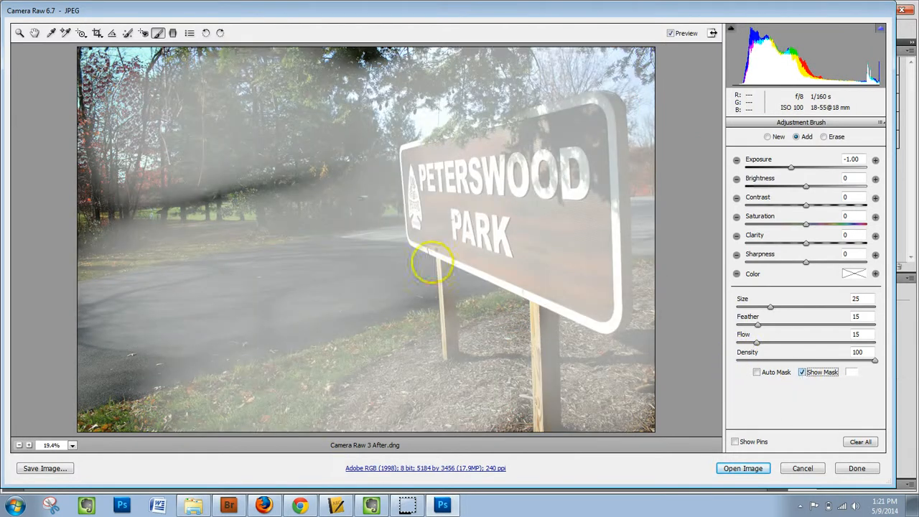
pyautogui.moveTo(304, 195)
pyautogui.mouseDown()
pyautogui.moveTo(61, 209)
pyautogui.moveTo(74, 60)
pyautogui.moveTo(341, 74)
pyautogui.moveTo(343, 63)
pyautogui.moveTo(172, 162)
pyautogui.moveTo(94, 274)
pyautogui.moveTo(143, 371)
pyautogui.moveTo(112, 450)
pyautogui.moveTo(151, 424)
pyautogui.mouseUp()
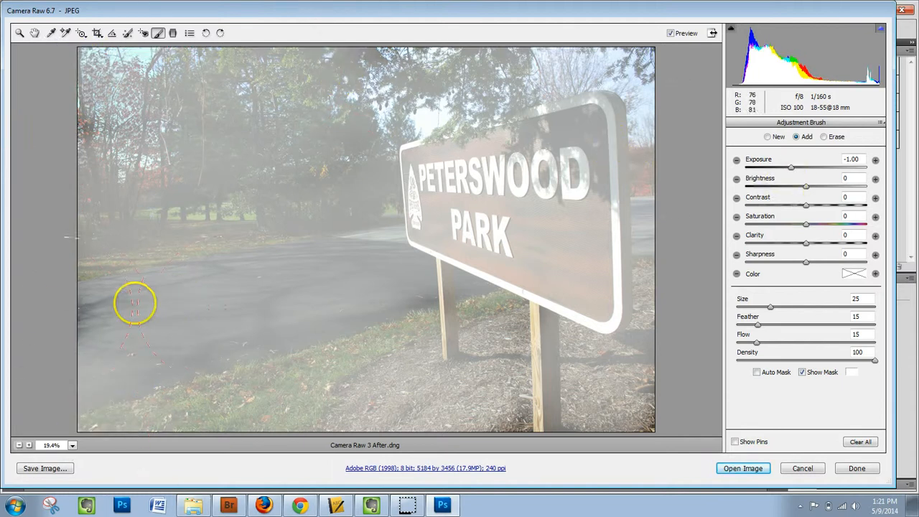
pyautogui.moveTo(41, 309); pyautogui.dragTo(173, 267)
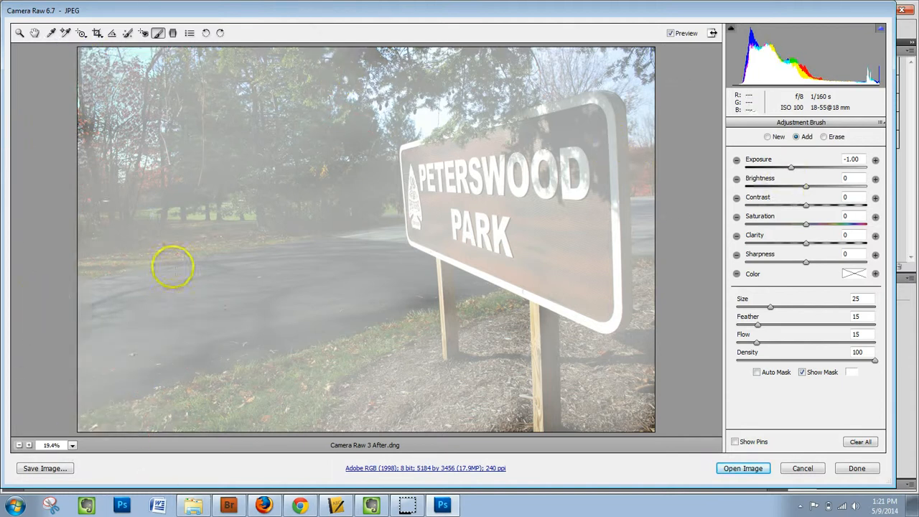
pyautogui.click(860, 443)
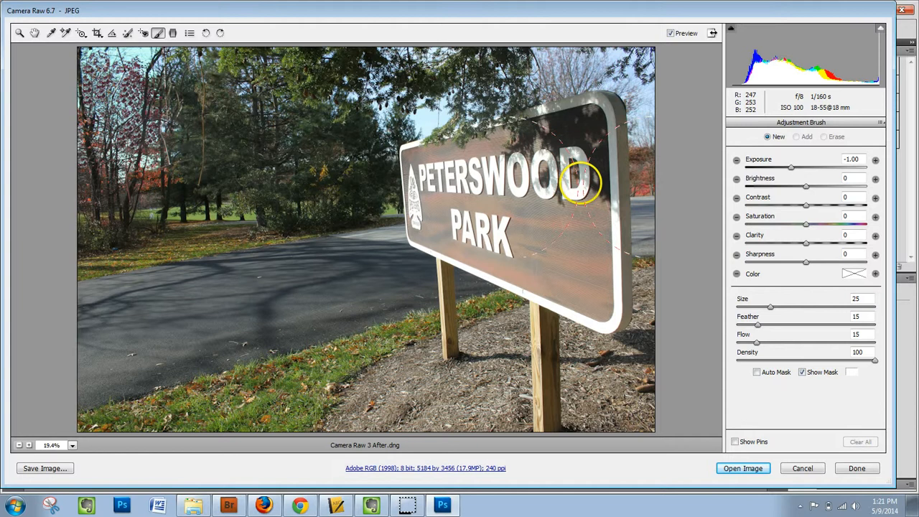
# Paint a new brush adjustment over the sign and the background trees, and hide the mask overlay
pyautogui.moveTo(575, 178)
pyautogui.mouseDown()
pyautogui.moveTo(468, 188)
pyautogui.moveTo(456, 205)
pyautogui.moveTo(543, 237)
pyautogui.moveTo(572, 262)
pyautogui.mouseUp()
pyautogui.moveTo(352, 97)
pyautogui.mouseDown()
pyautogui.moveTo(280, 176)
pyautogui.moveTo(297, 150)
pyautogui.moveTo(320, 143)
pyautogui.moveTo(268, 80)
pyautogui.moveTo(184, 111)
pyautogui.moveTo(151, 160)
pyautogui.moveTo(97, 136)
pyautogui.moveTo(111, 94)
pyautogui.moveTo(185, 76)
pyautogui.moveTo(321, 159)
pyautogui.moveTo(277, 188)
pyautogui.moveTo(91, 221)
pyautogui.mouseUp()
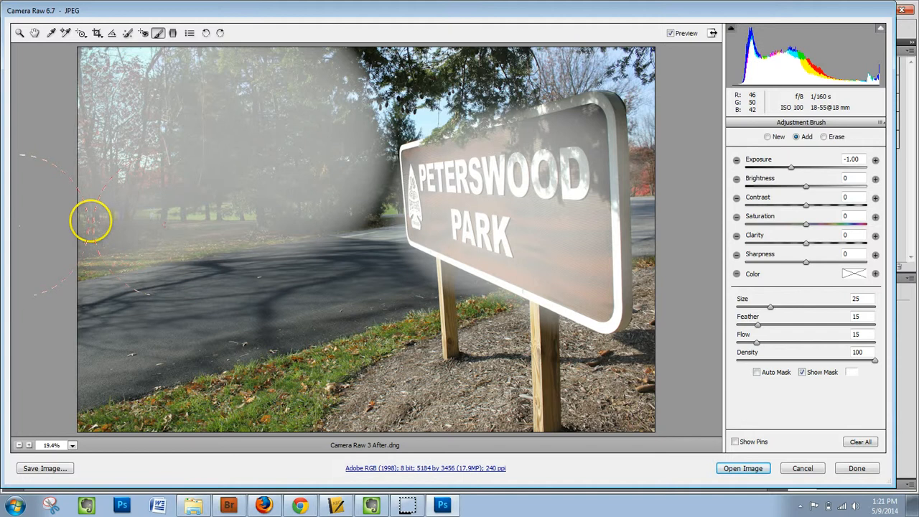
pyautogui.click(802, 372)
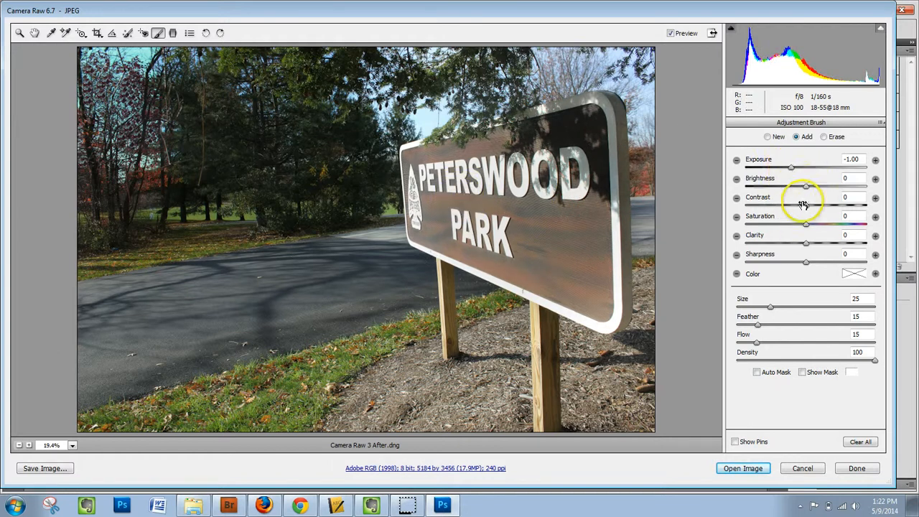
# Set the painted adjustment to brightness -29, contrast +25, saturation +11, clarity +52 and sharpness +22, and leave the brush
pyautogui.moveTo(805, 188); pyautogui.dragTo(839, 248)
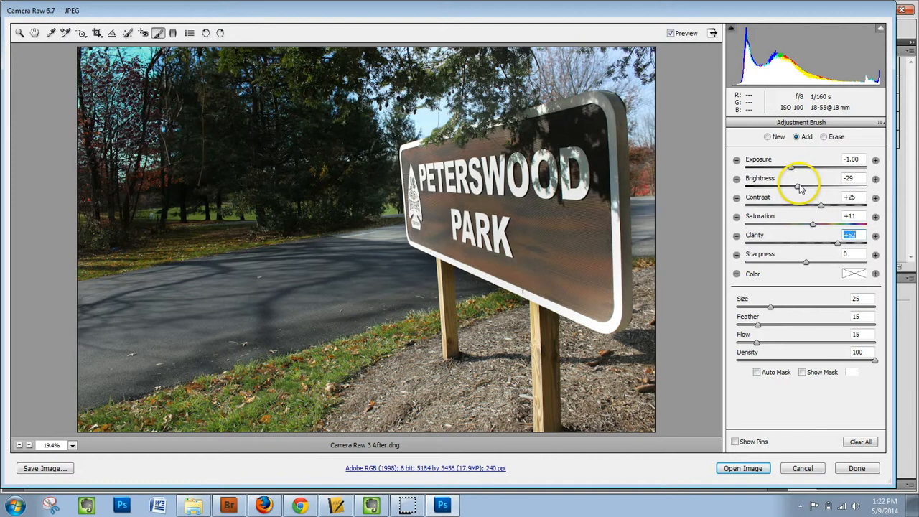
pyautogui.moveTo(816, 265); pyautogui.dragTo(819, 265)
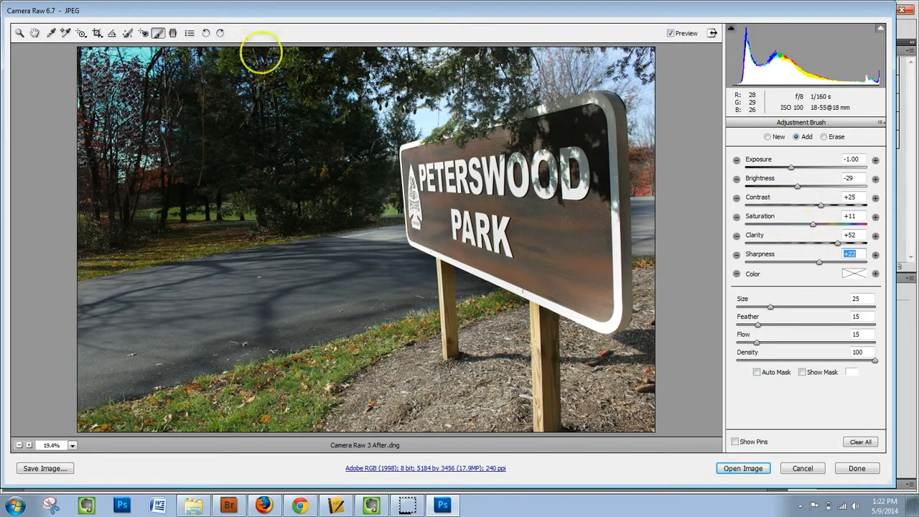
pyautogui.click(35, 34)
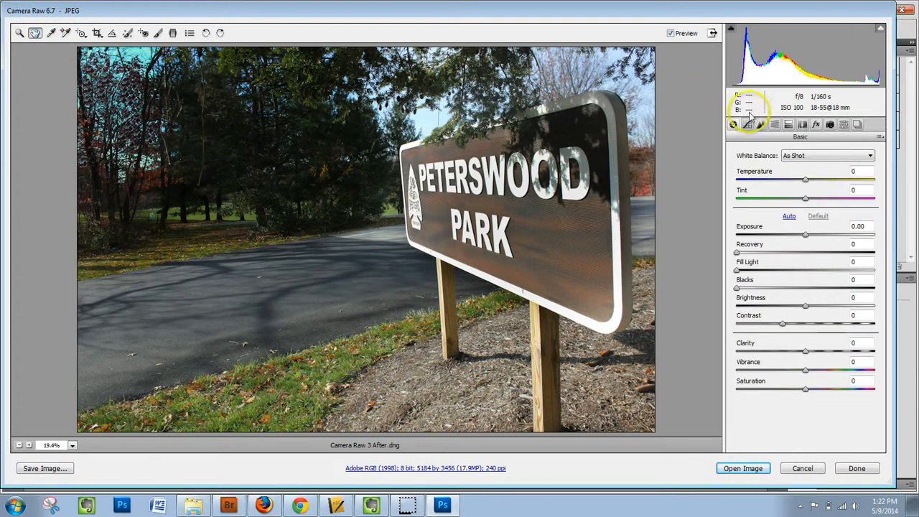
# Apply split toning with highlights hue 57 and saturation 30, shadows hue 68 and saturation 8, and finish the Camera Raw edit
pyautogui.click(788, 126)
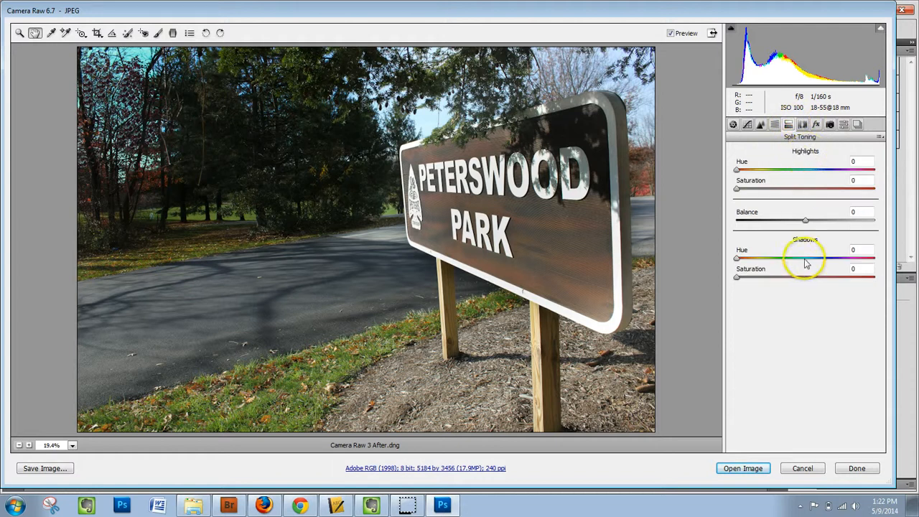
pyautogui.moveTo(737, 170); pyautogui.dragTo(780, 195)
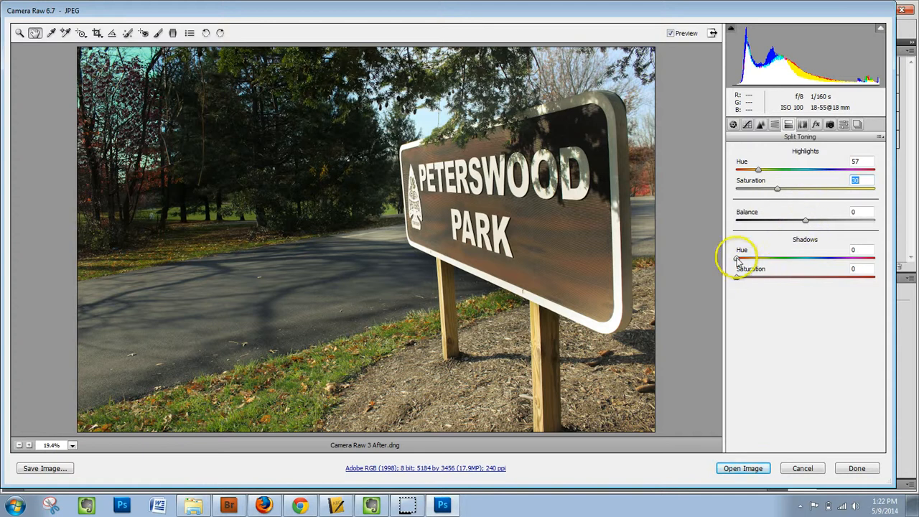
pyautogui.moveTo(737, 259); pyautogui.dragTo(750, 283)
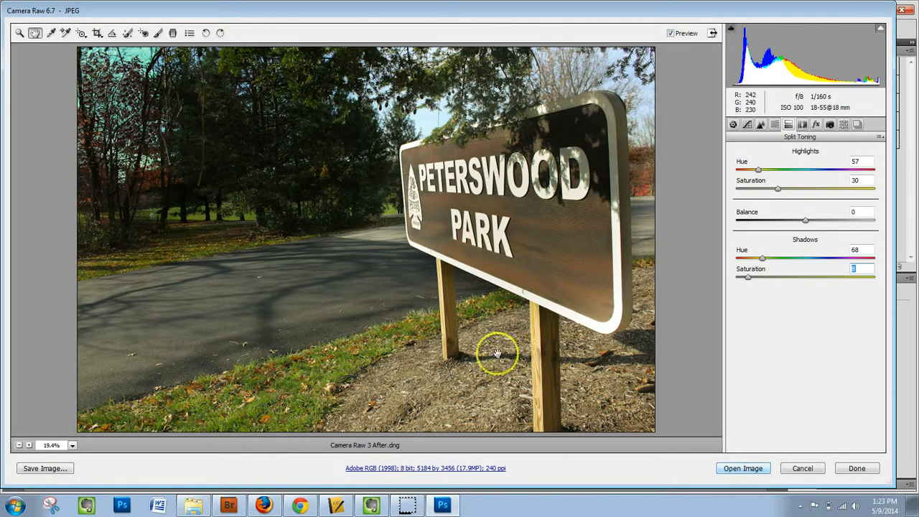
pyautogui.click(855, 469)
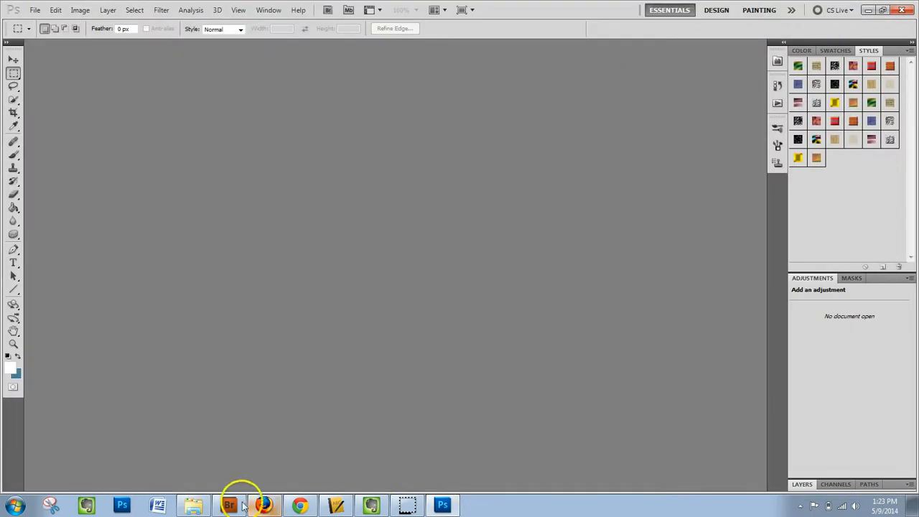
# Switch to Adobe Bridge and compare enlarged thumbnails of Camera Raw 3 Before.jpg and Camera Raw 3 After.dng
pyautogui.click(229, 505)
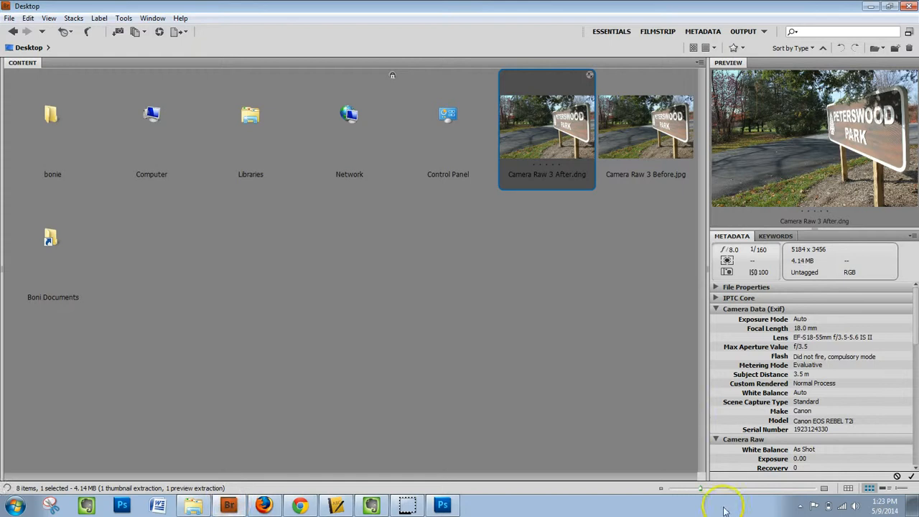
pyautogui.click(644, 167)
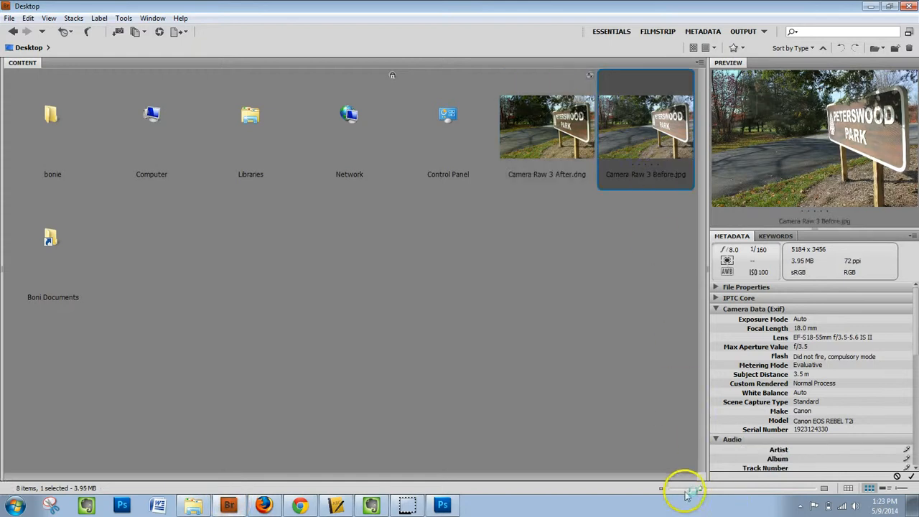
pyautogui.moveTo(699, 490); pyautogui.dragTo(818, 489)
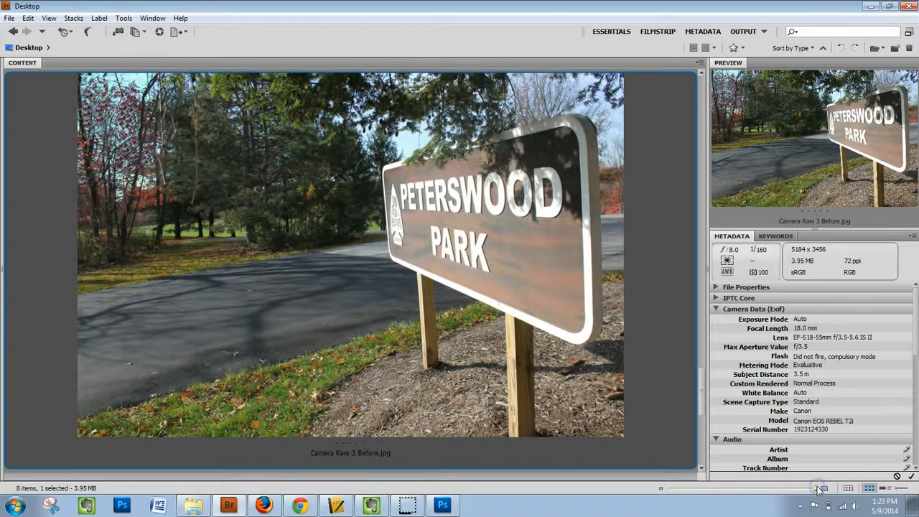
pyautogui.click(700, 75)
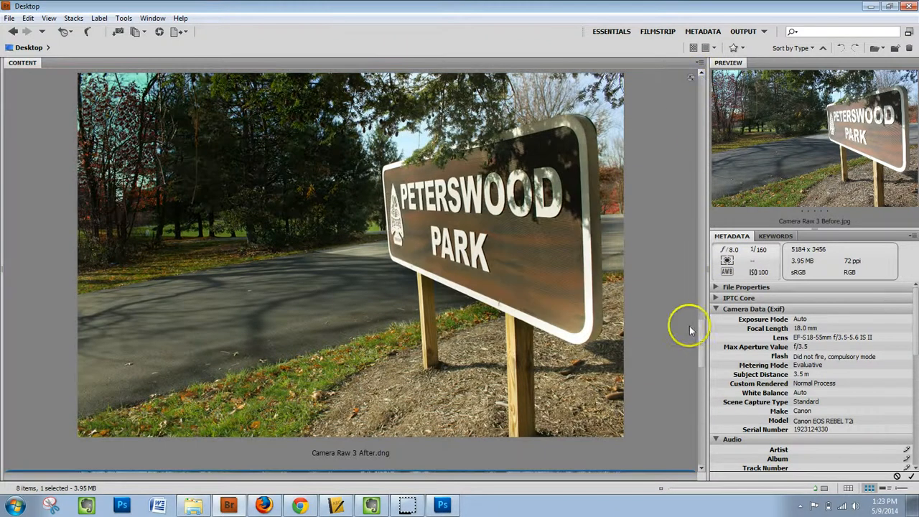
pyautogui.click(700, 470)
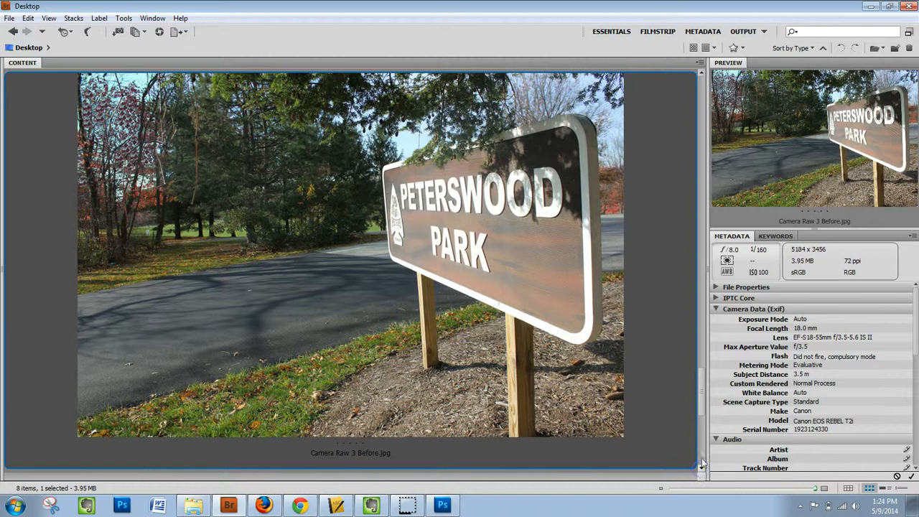
pyautogui.click(701, 76)
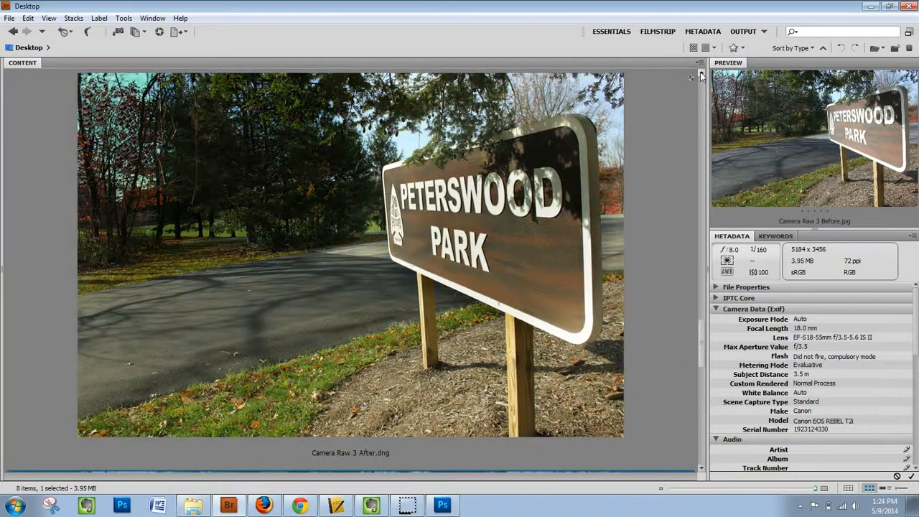